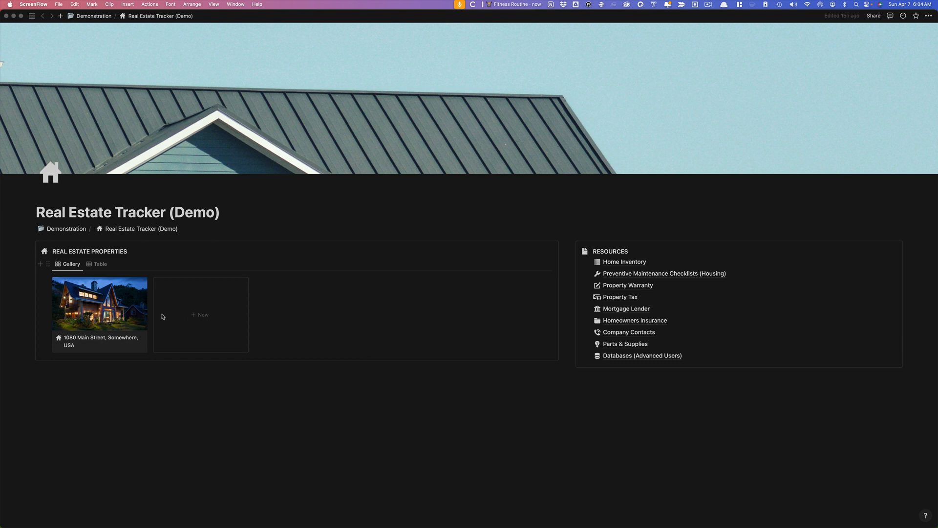
View the templates for the real estate properties gallery and add a new blank property
click(120, 312)
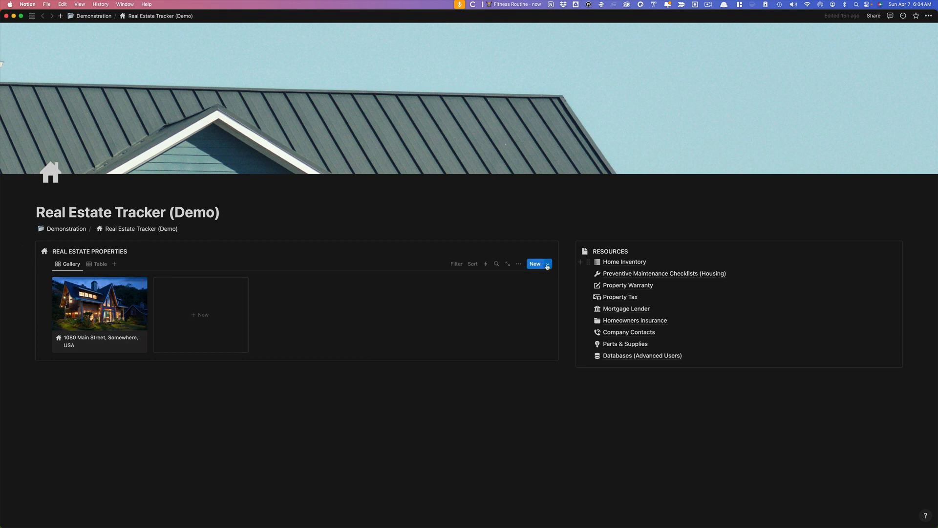
click(547, 264)
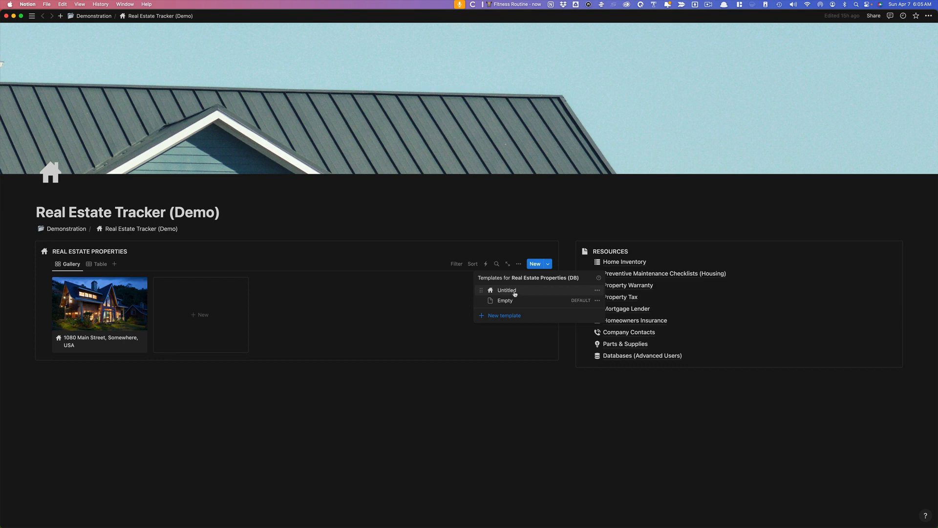
click(538, 266)
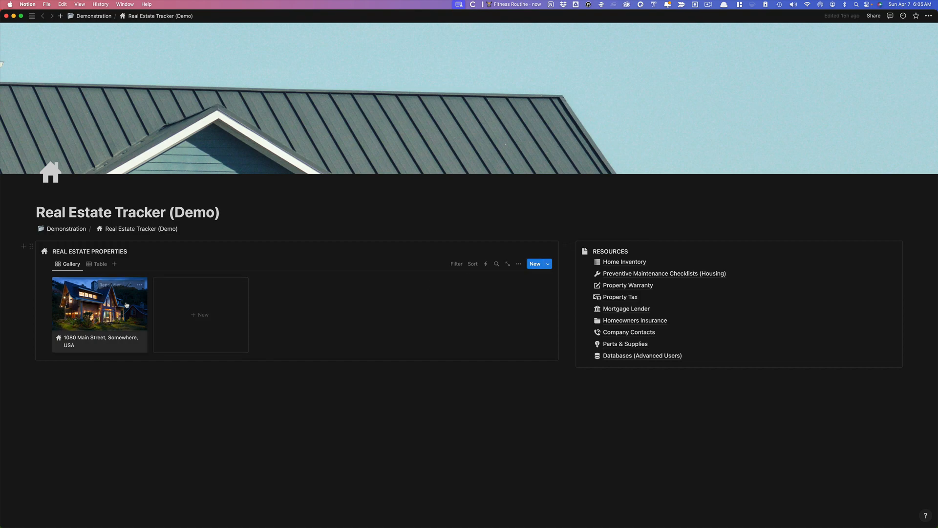
click(535, 264)
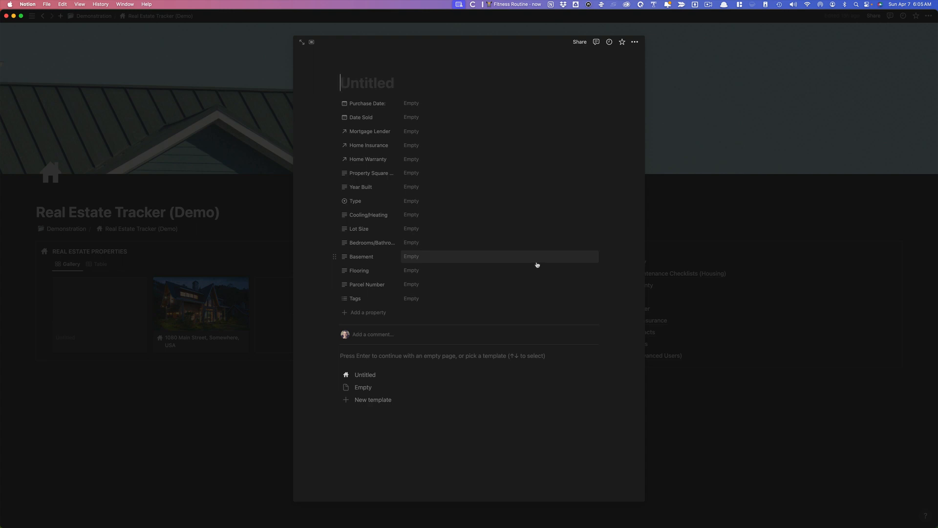
Check which contacts can be linked as the new property's Mortgage Lender, Home Insurance and Home Warranty
click(415, 133)
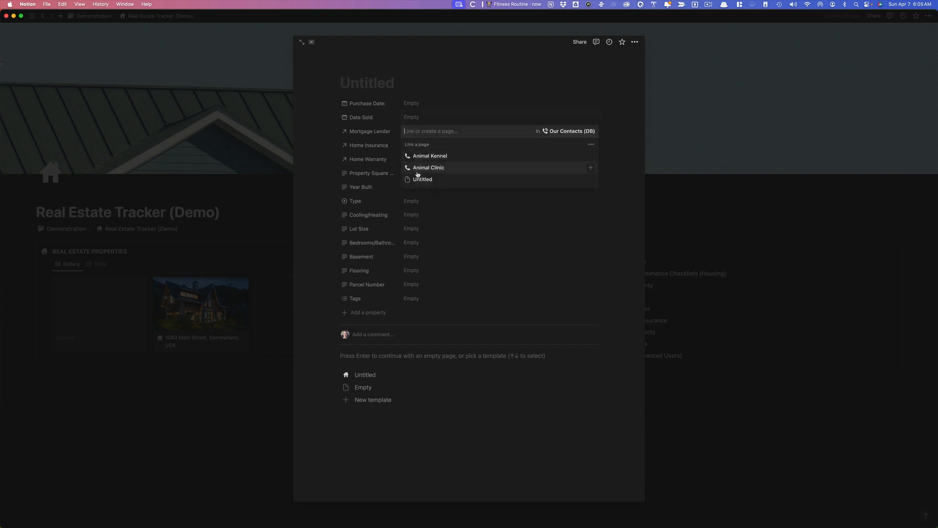
click(438, 106)
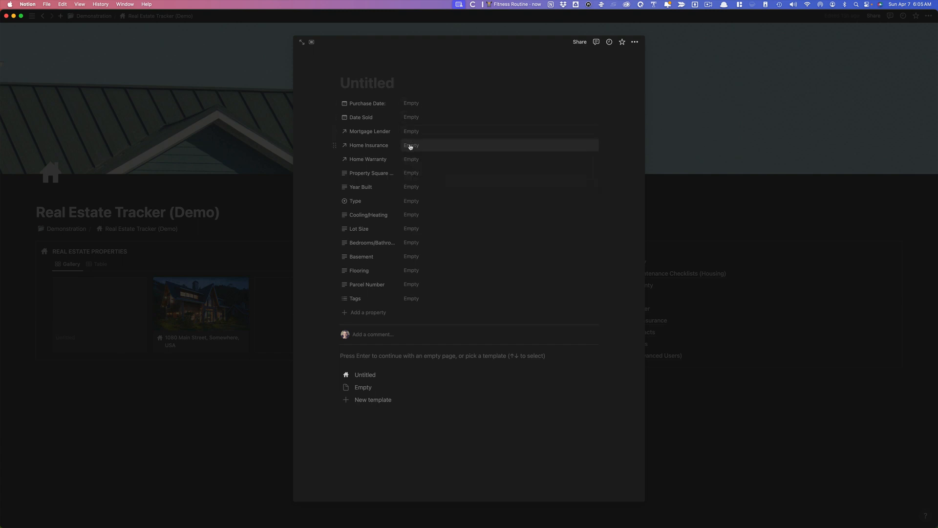
click(410, 146)
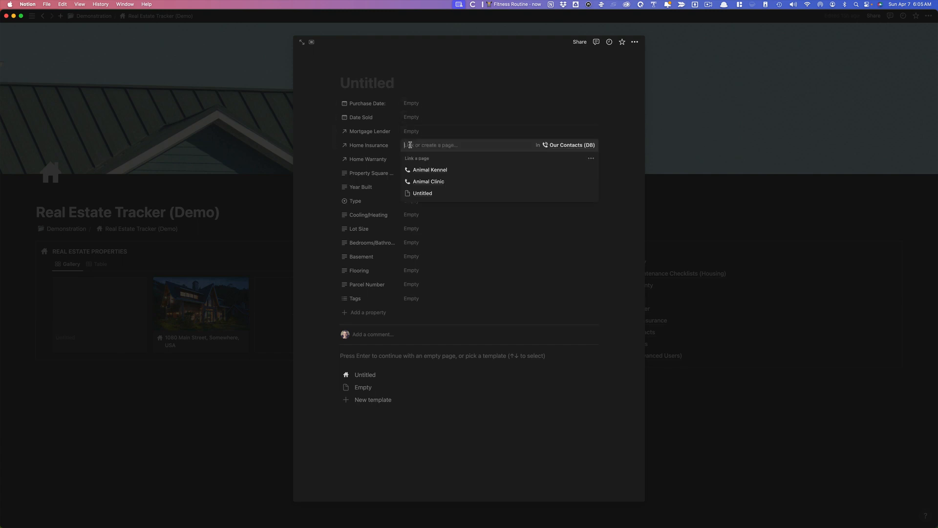
click(454, 109)
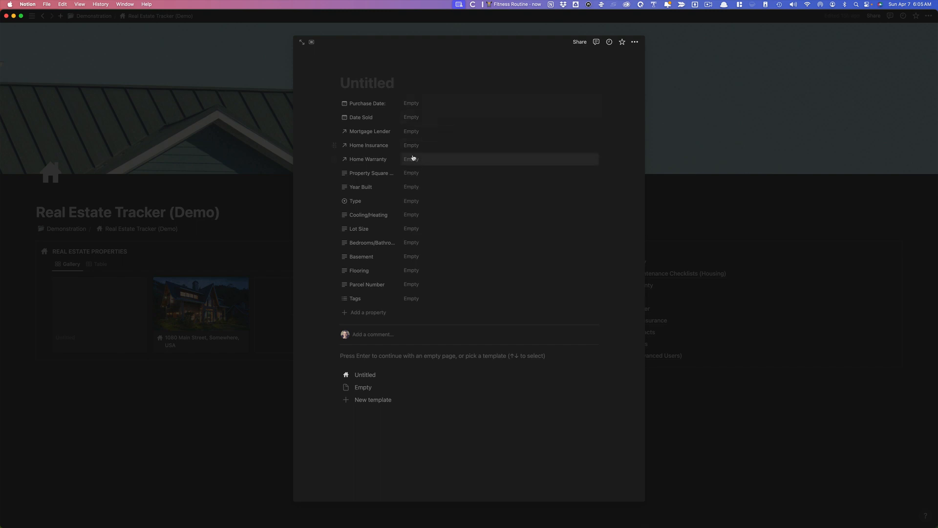
click(413, 159)
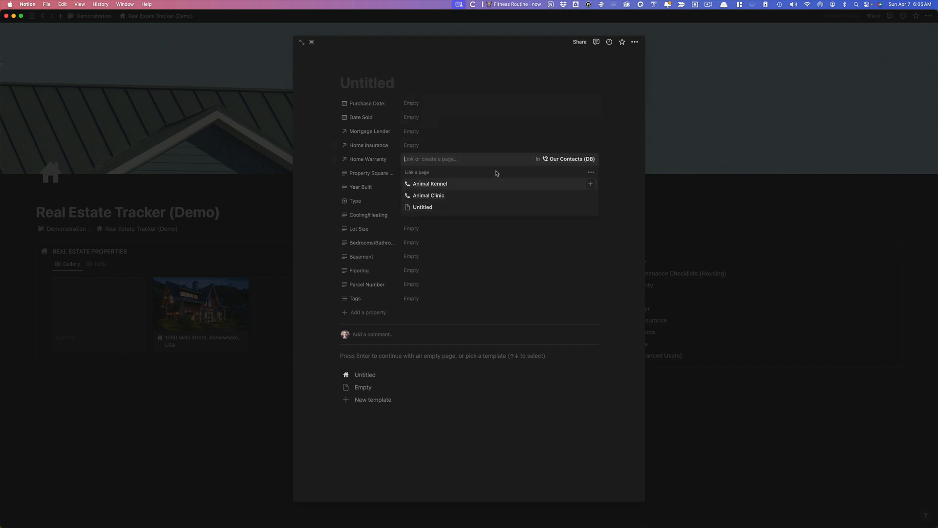
click(462, 133)
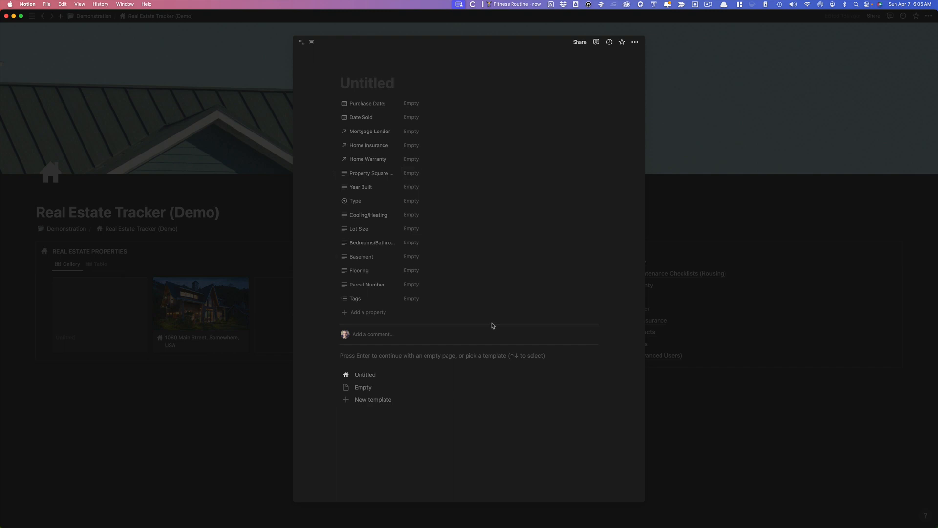
Examine the new property's square footage and Year Built fields and the options offered for Type
click(422, 178)
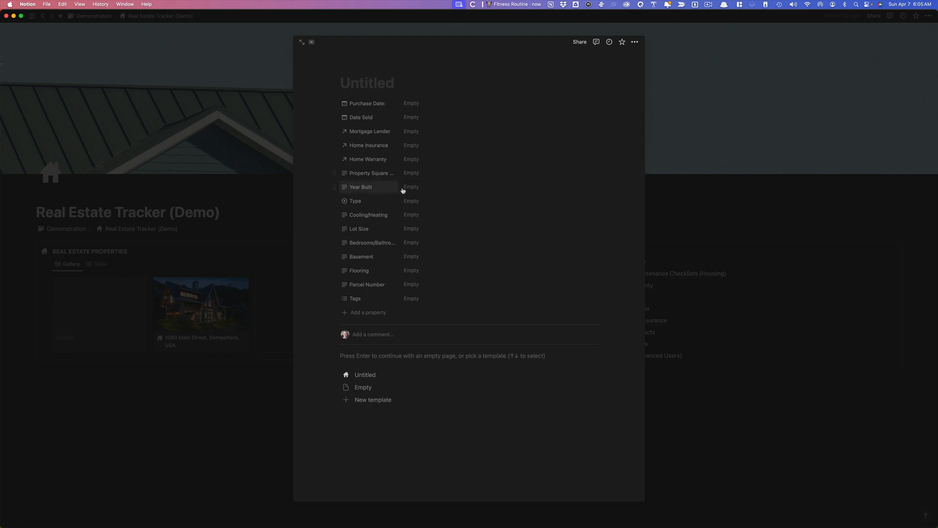
click(407, 189)
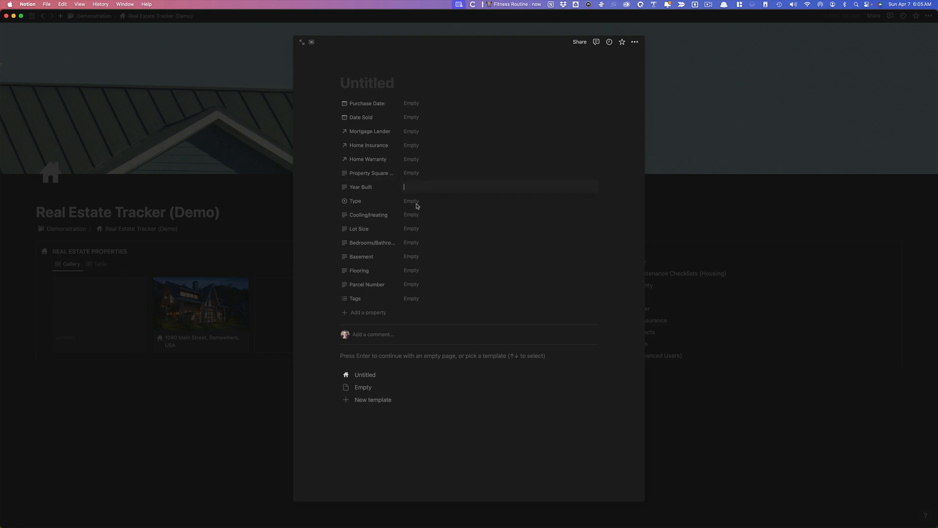
click(415, 203)
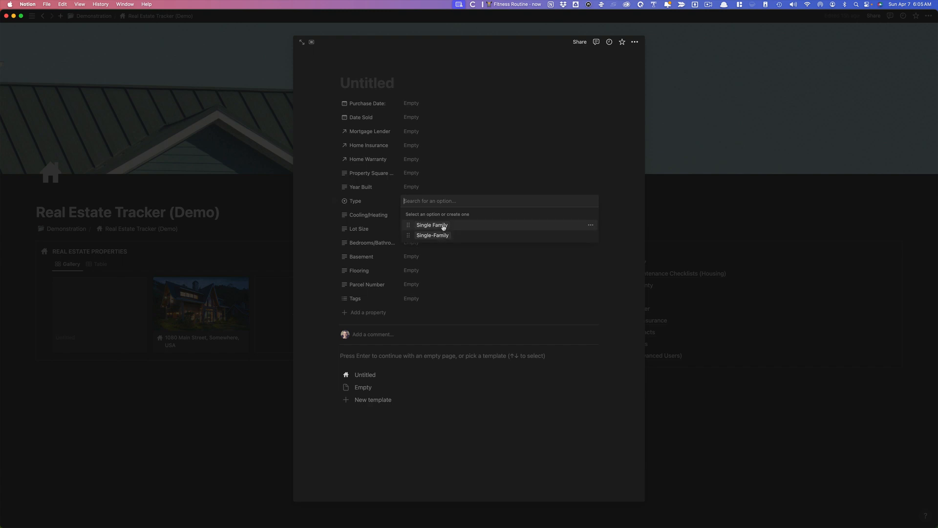
click(419, 190)
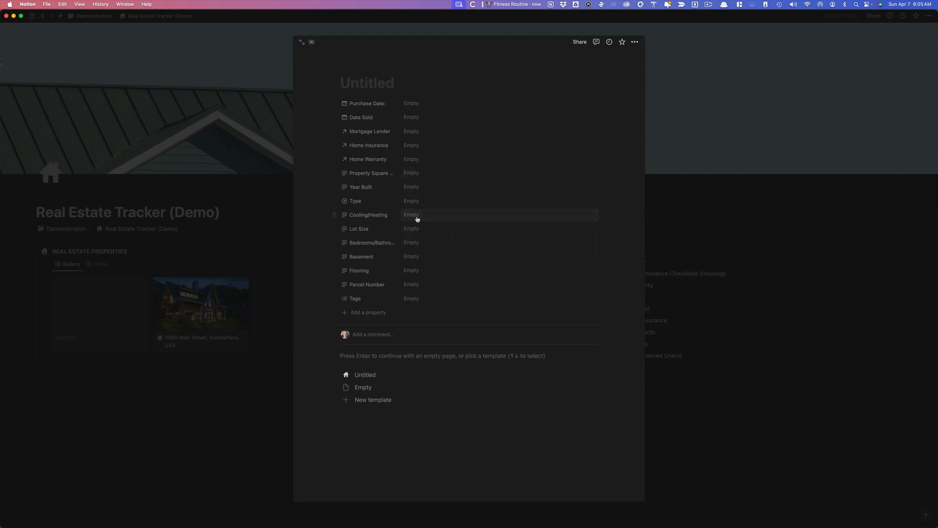
Look through the new property's fields from Cooling/Heating to Parcel Number and review the available Tags options
click(417, 218)
click(412, 232)
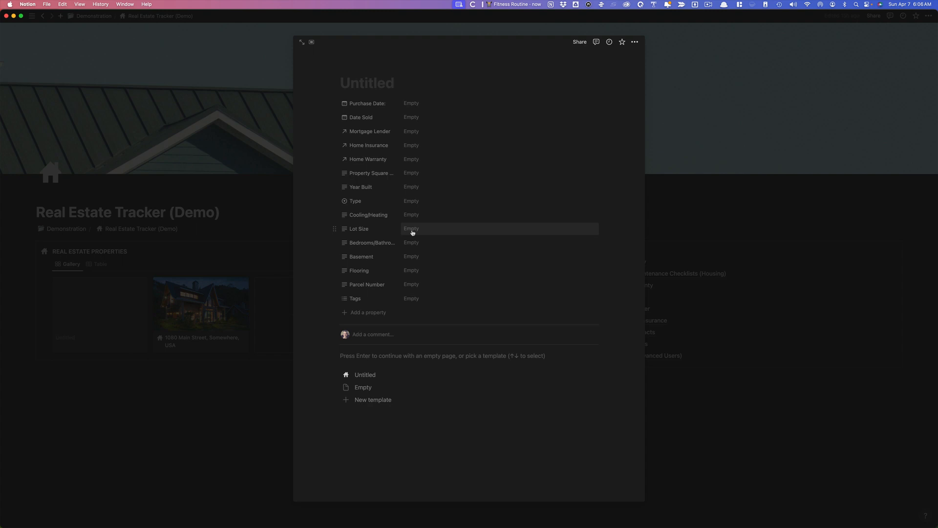
click(413, 243)
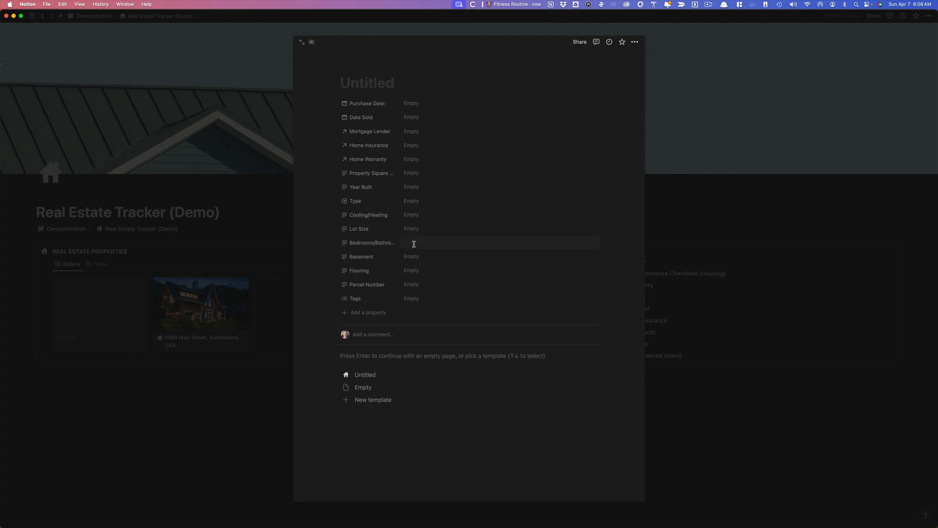
click(415, 258)
click(415, 271)
click(418, 289)
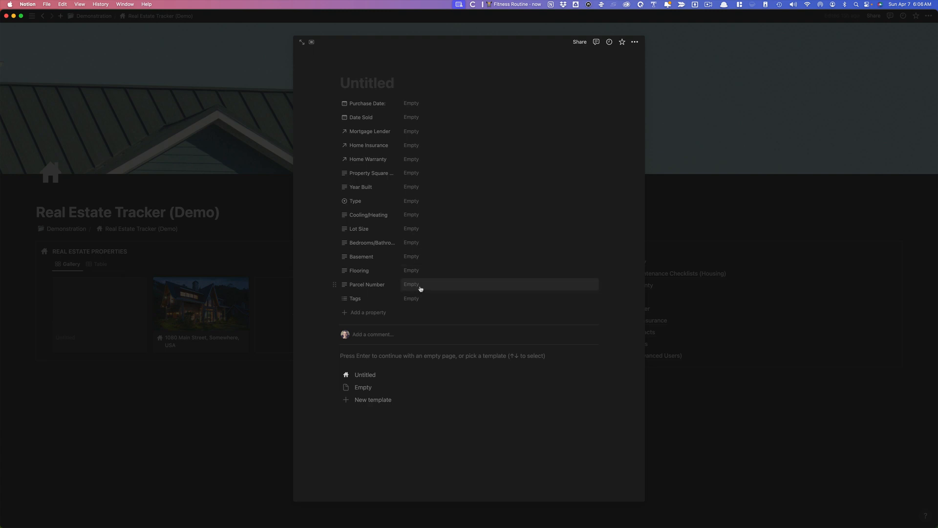
click(421, 300)
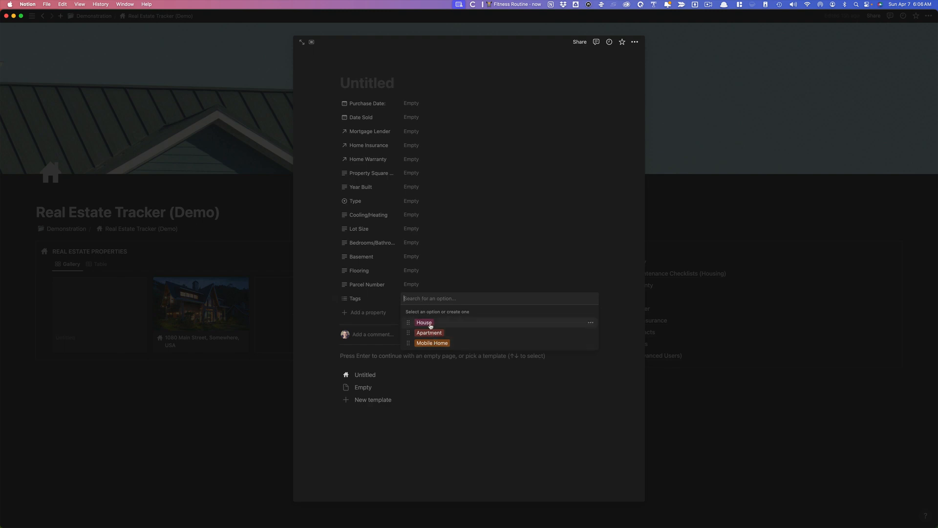
click(437, 266)
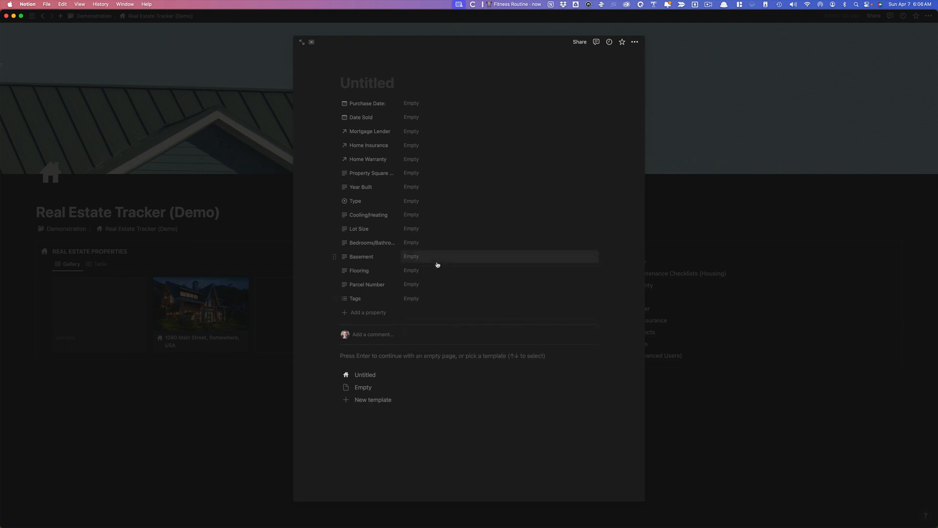
Close the untitled property page and delete that property from the gallery
click(674, 423)
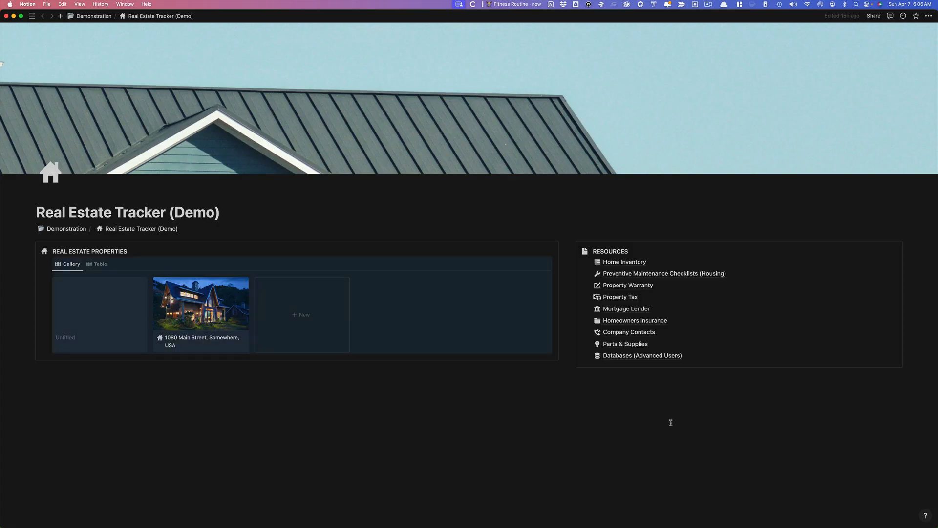
click(139, 283)
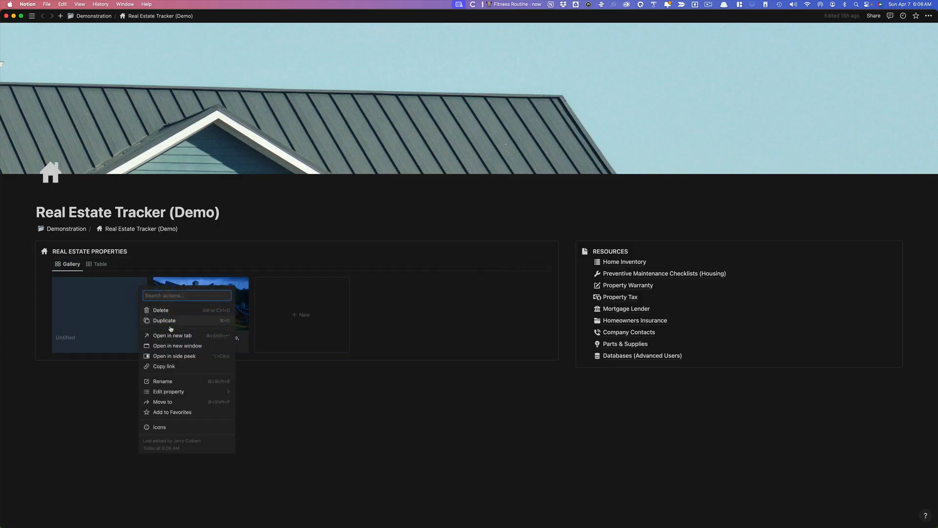
click(175, 311)
Open the existing property, review its details, and view the Interior list under Areas of House
click(144, 340)
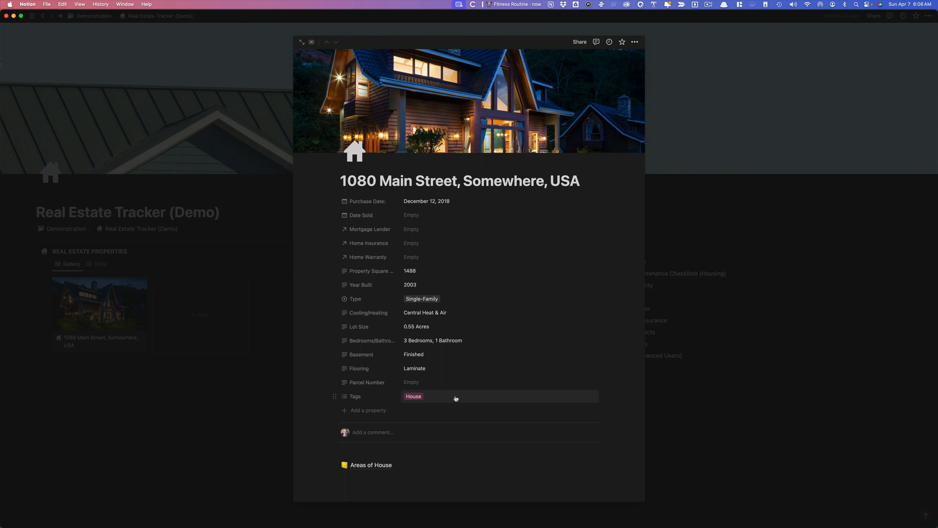
mouse_move(367, 468)
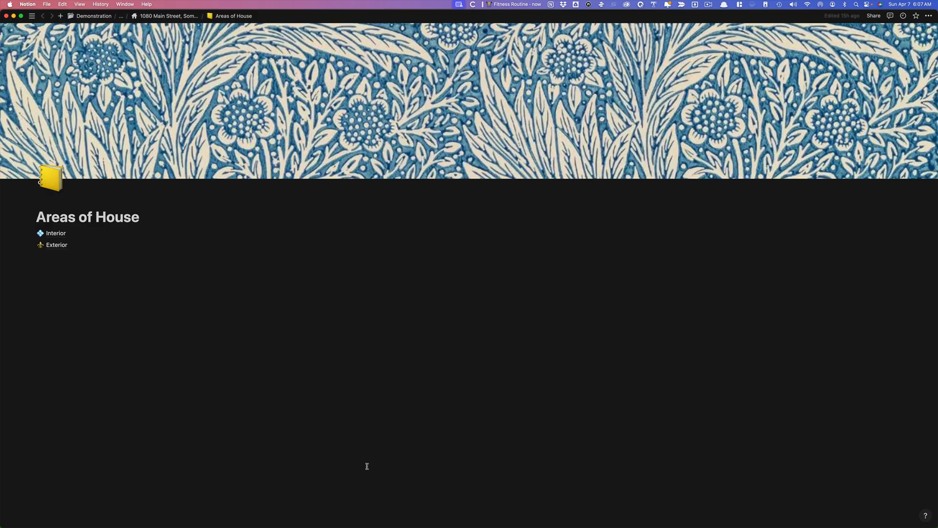
click(58, 234)
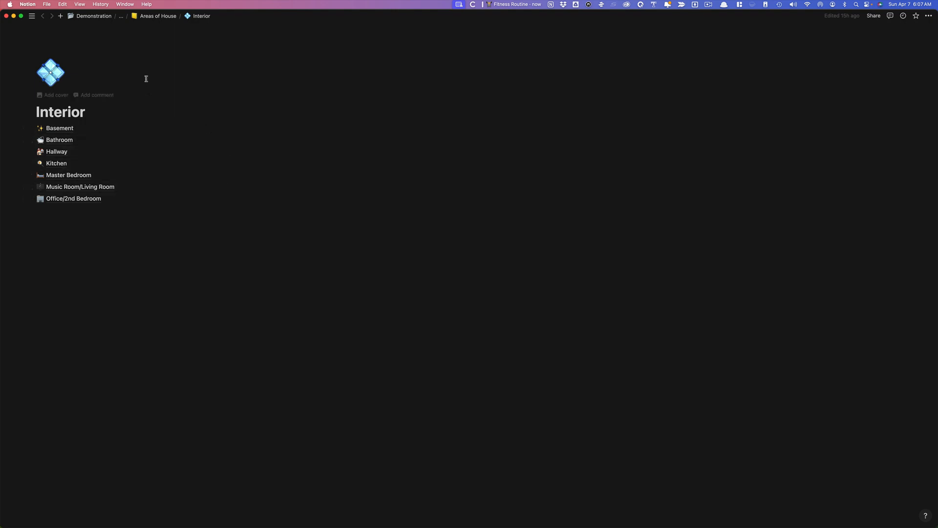
Go back up through the property page and its parent databases to the Real Estate Tracker (Demo) page
click(149, 16)
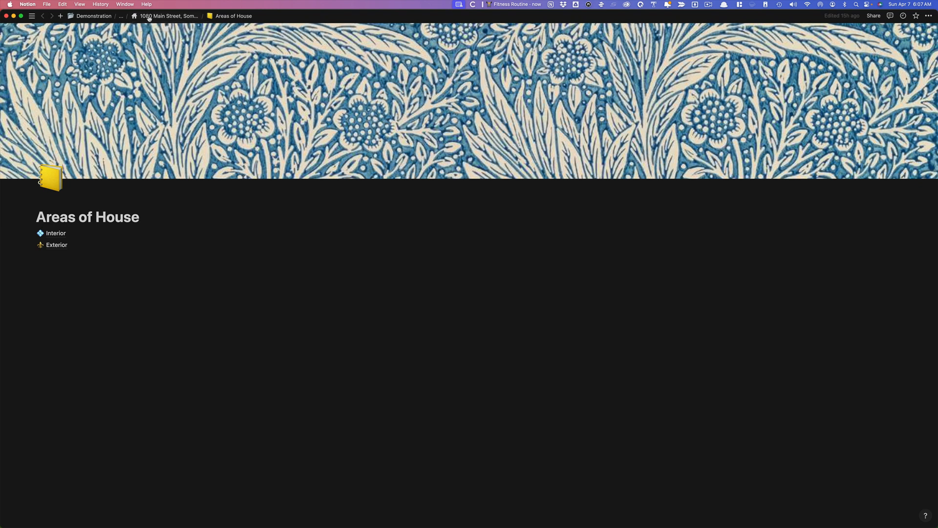
click(148, 16)
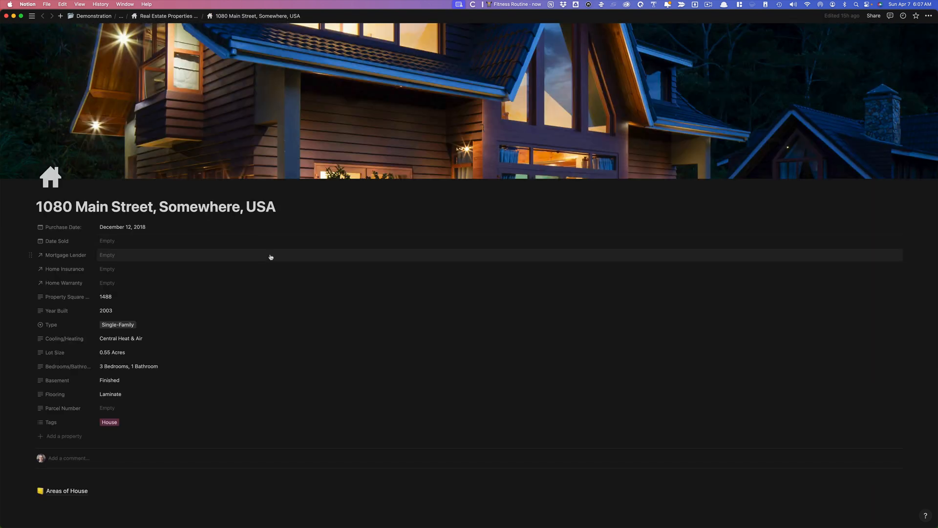
scroll(271, 256, down, 1)
click(171, 16)
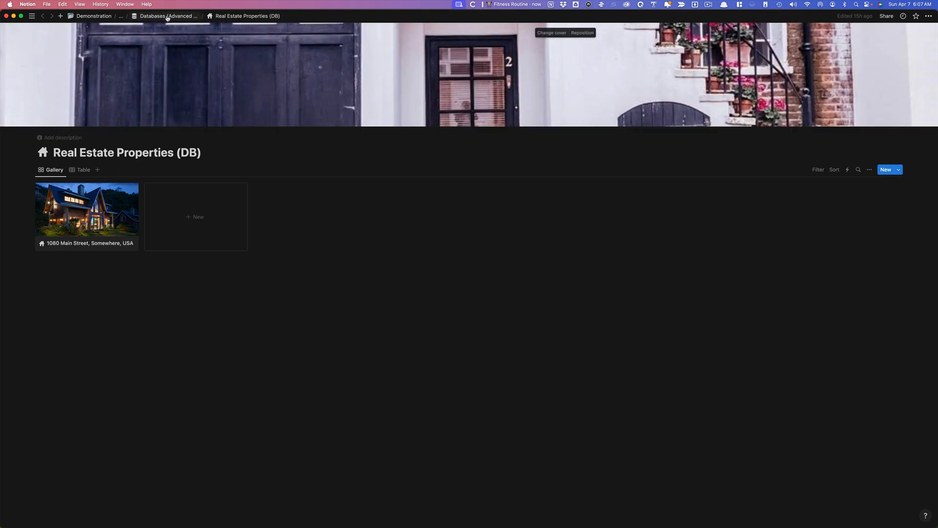
click(167, 16)
click(163, 17)
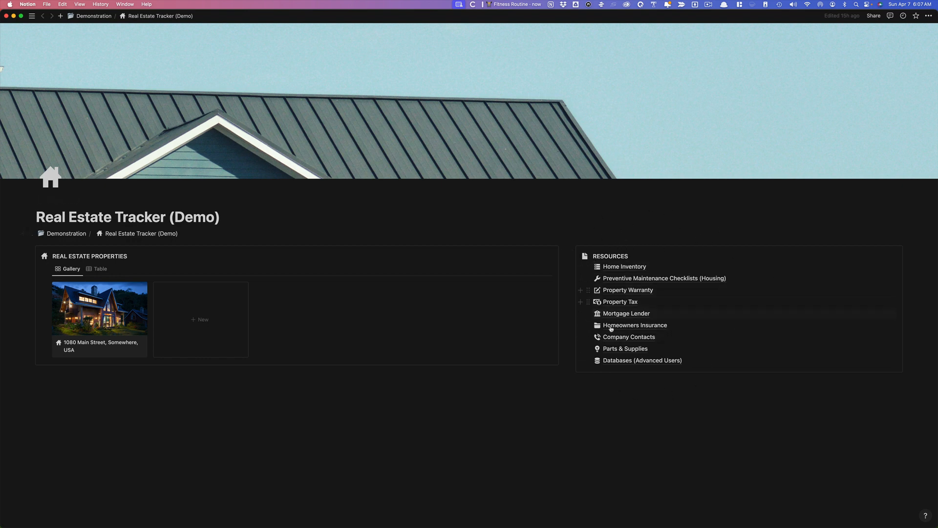
Open the Home Inventory resource, review the Samsung TV item's properties, and close the item
click(638, 269)
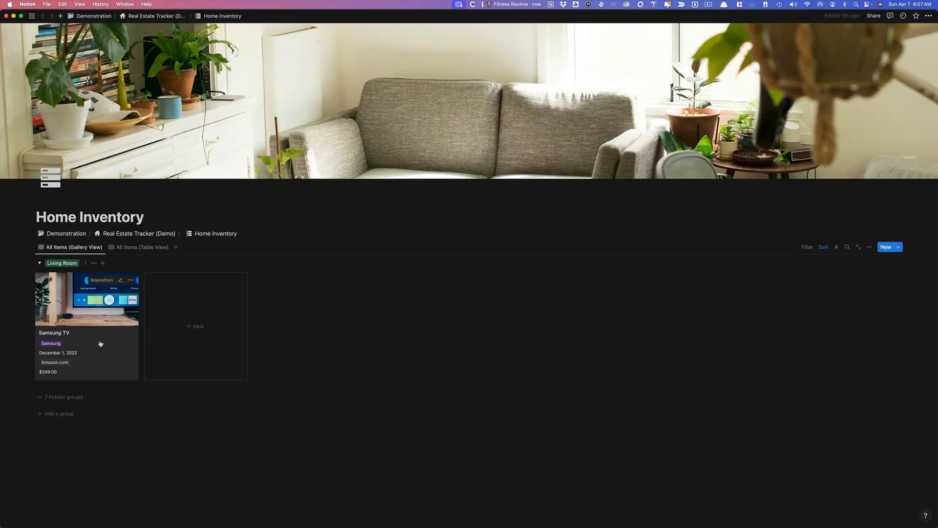
click(104, 341)
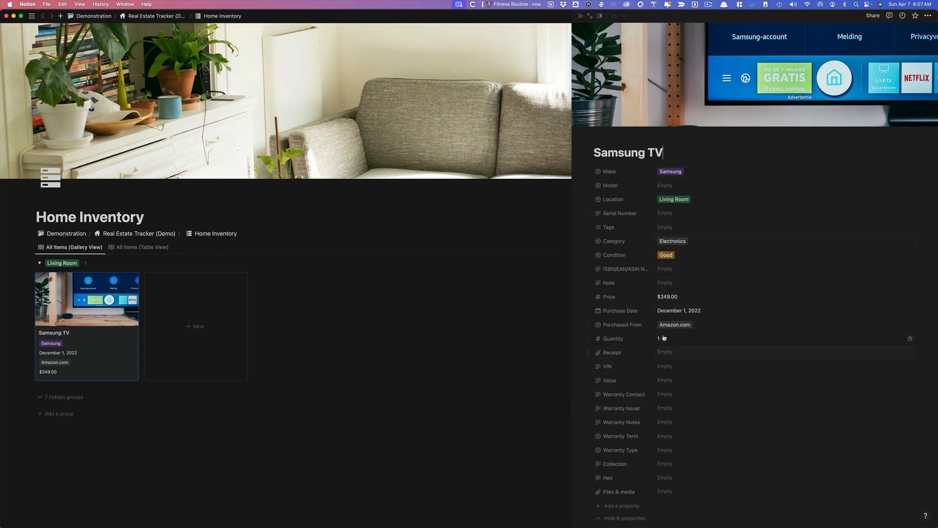
scroll(685, 365, down, 3)
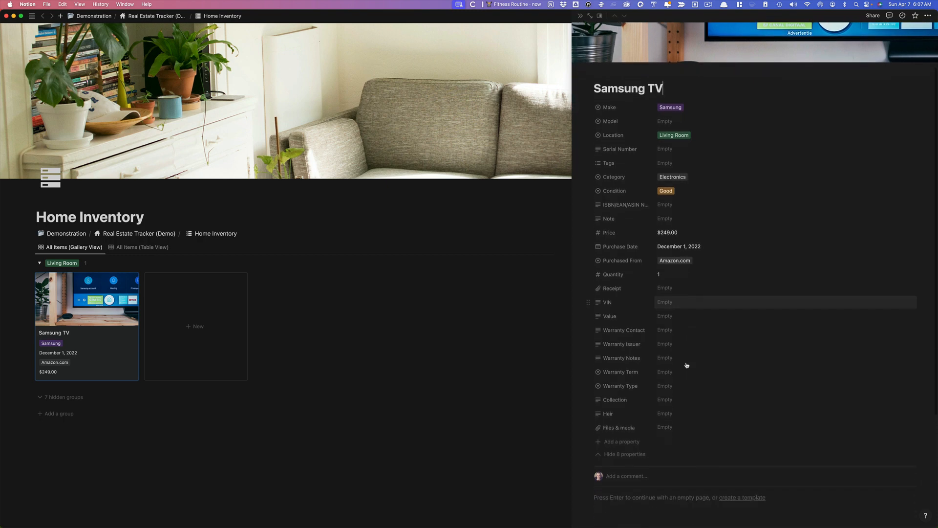
scroll(685, 365, up, 3)
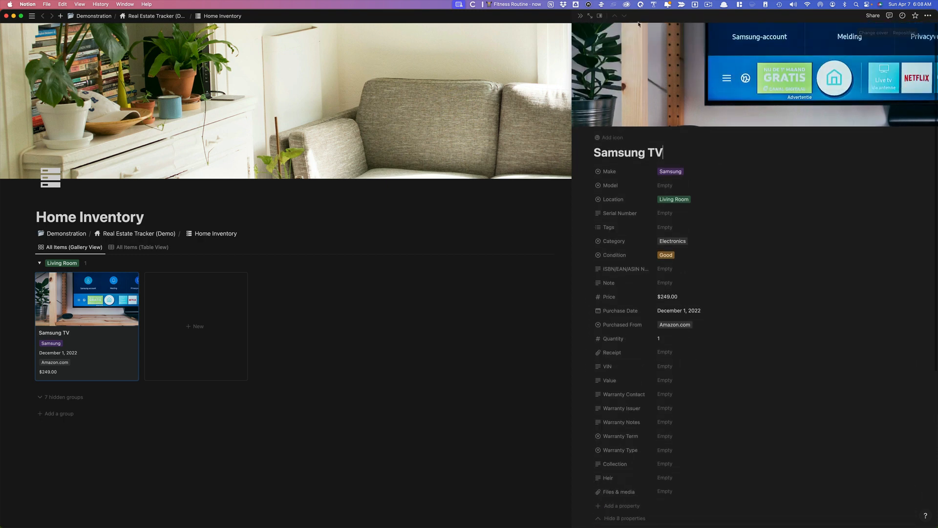
click(580, 16)
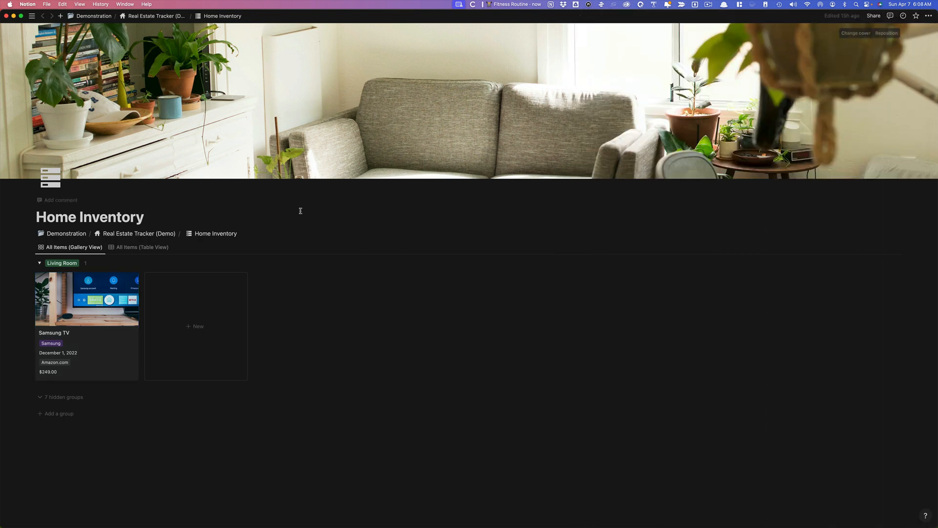
Return to the Real Estate Tracker (Demo) page and open the Preventive Maintenance Checklists (Housing) resource
click(147, 233)
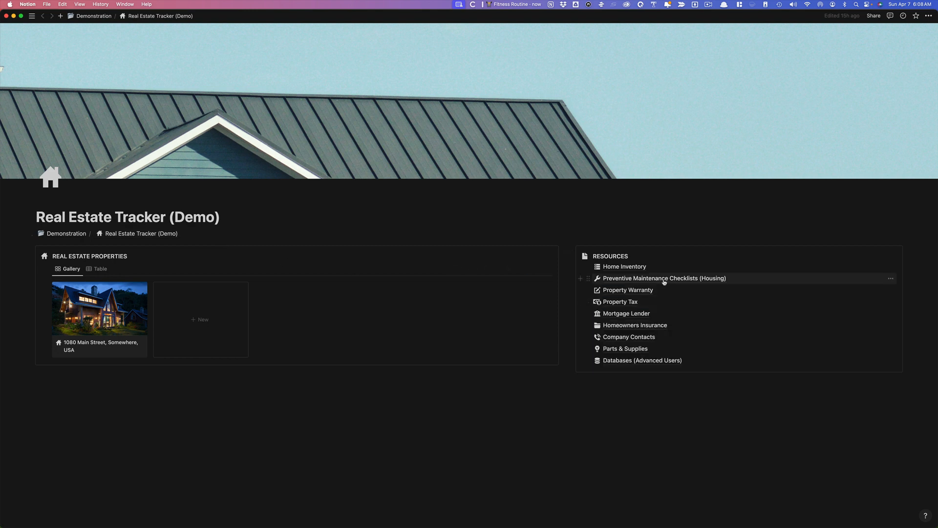
click(648, 278)
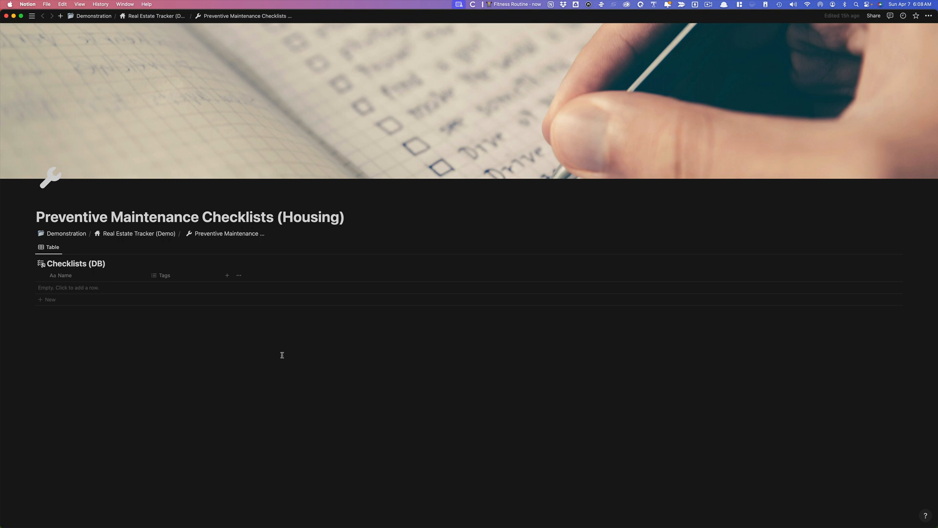
Open the Property Warranty resource, review the blank record's properties including its Home Warranty Claims (DB) relation, and close the record
click(136, 234)
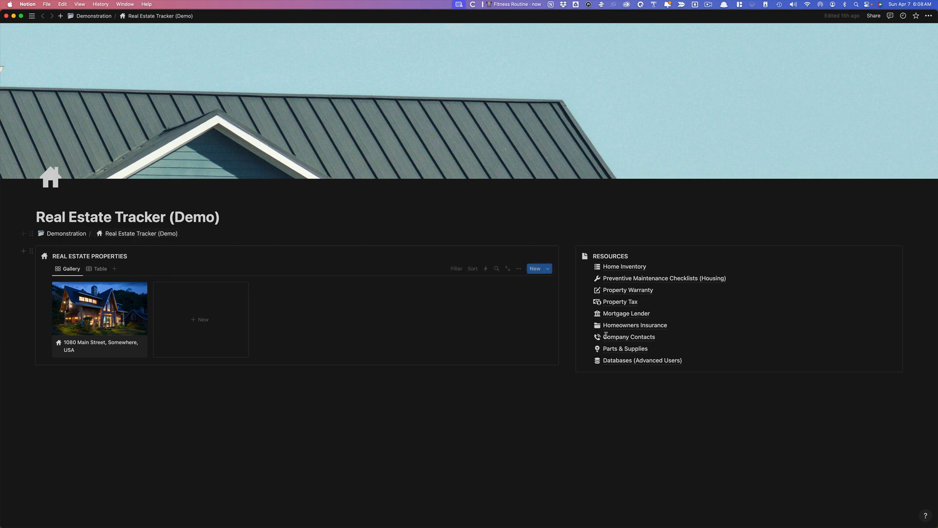
click(639, 291)
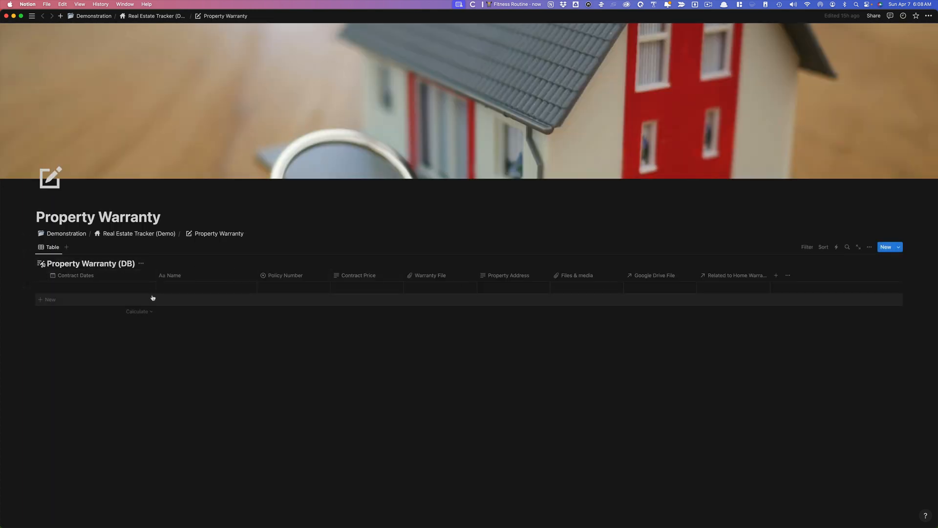
click(247, 290)
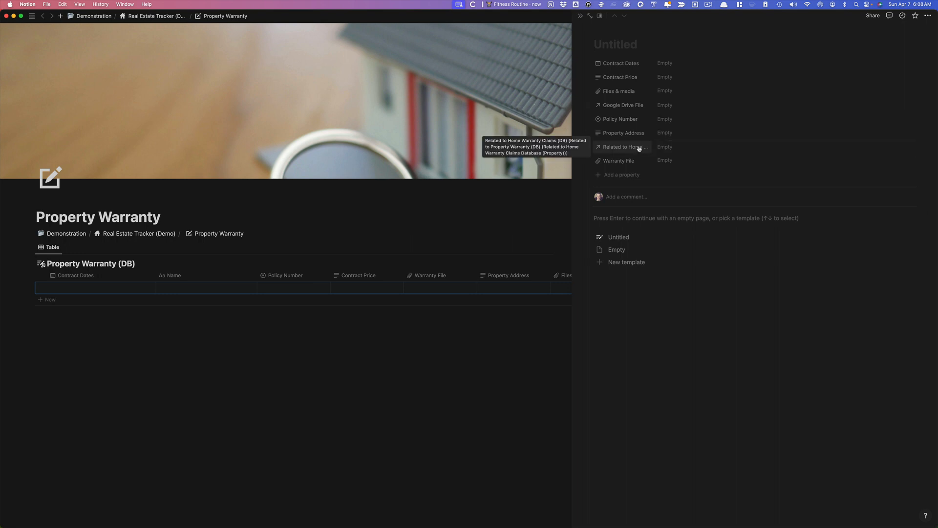
click(674, 147)
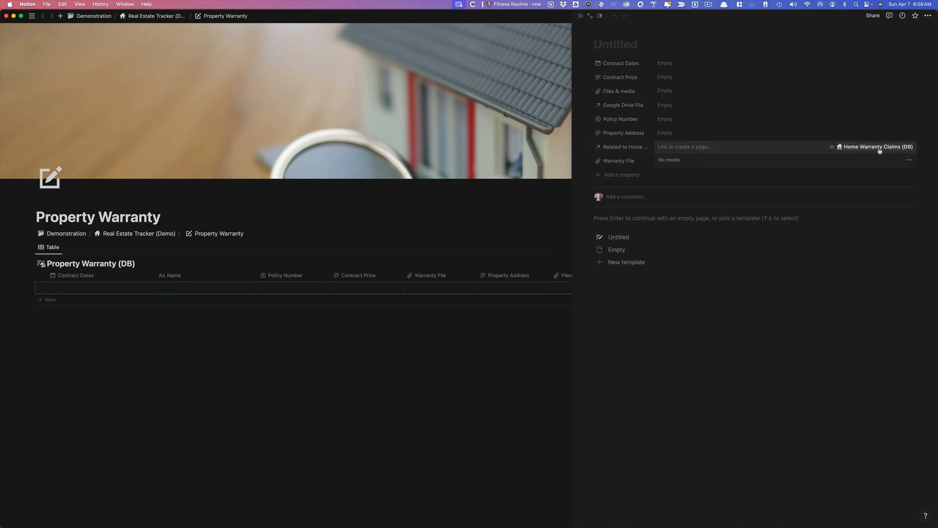
click(623, 159)
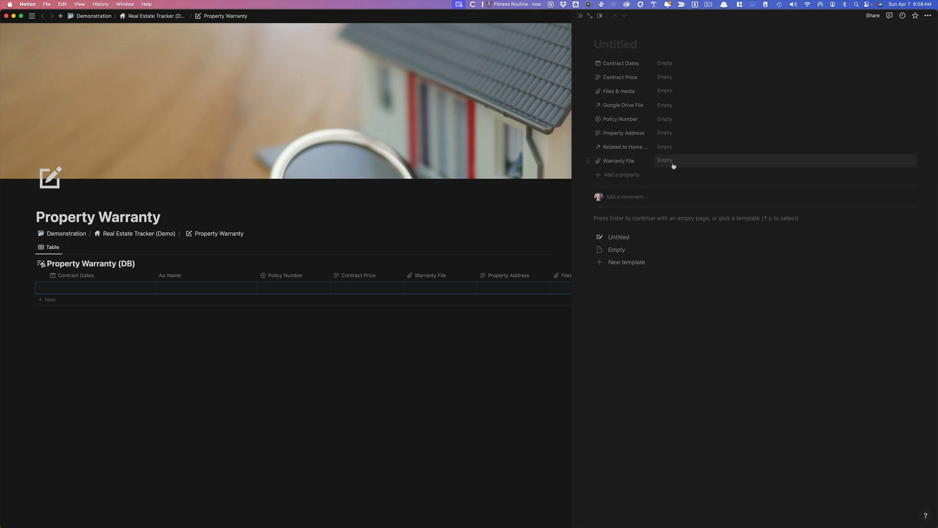
click(580, 16)
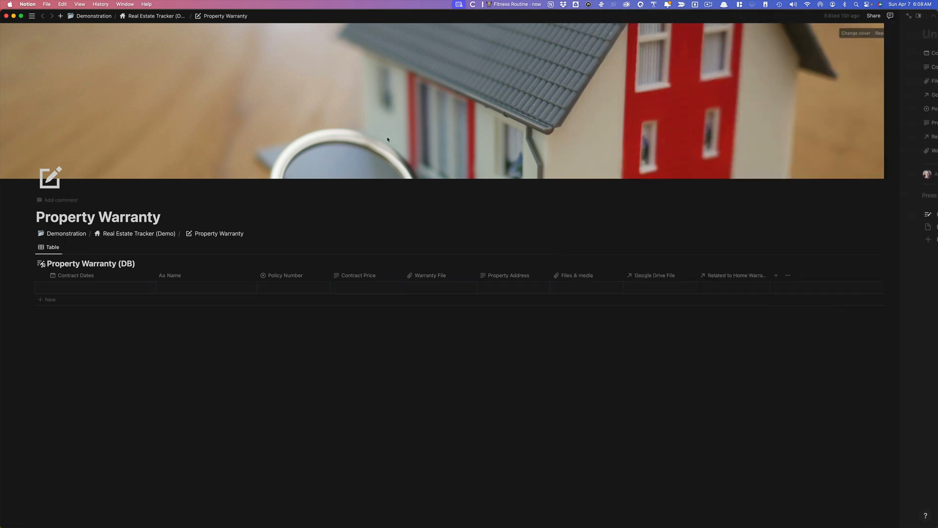
View the Property Tax resource from the Real Estate Tracker (Demo) page and return to that page
click(165, 236)
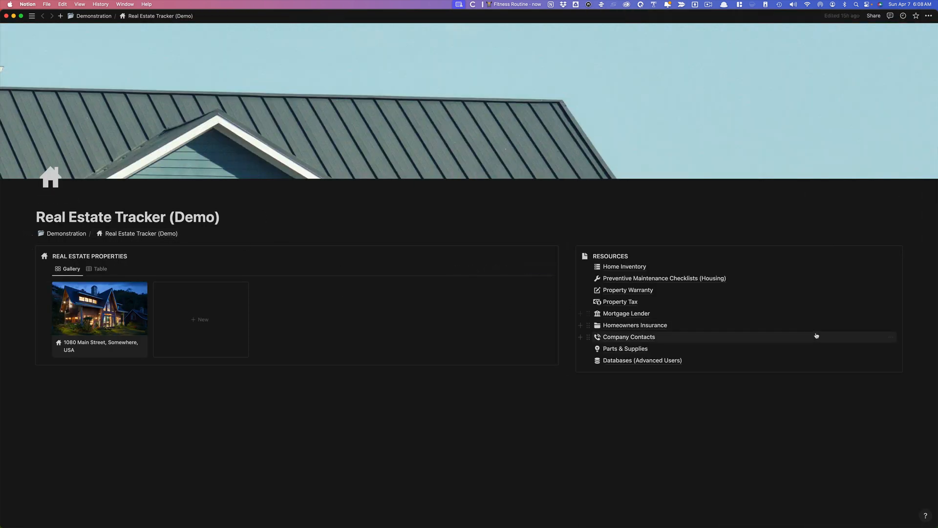
click(624, 303)
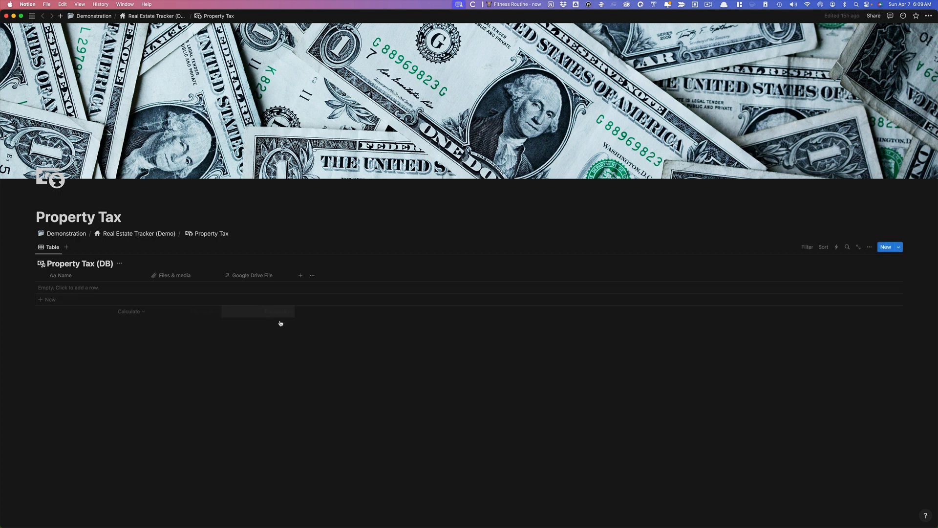
click(165, 233)
Open the blank record in the Mortgage Lender resource and view the Our Contacts (DB) pages available for Related Contact
click(619, 313)
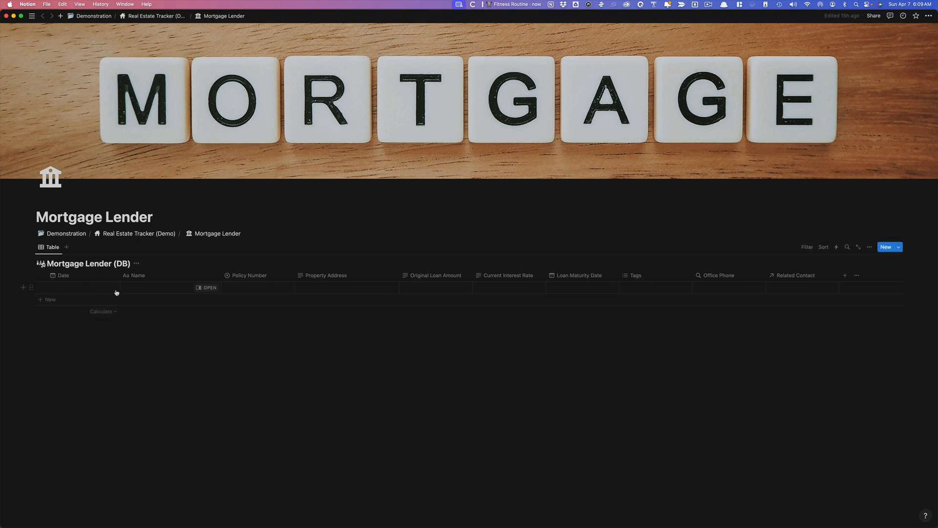
click(189, 299)
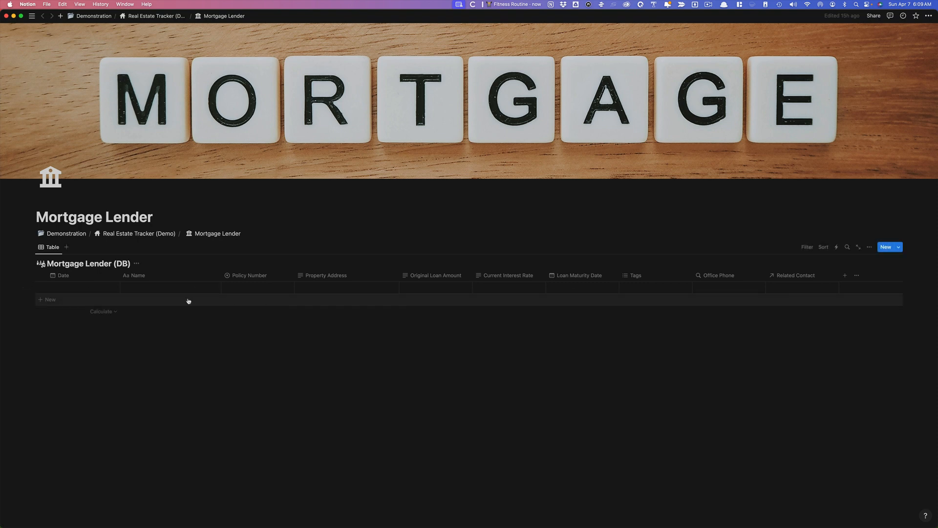
click(212, 288)
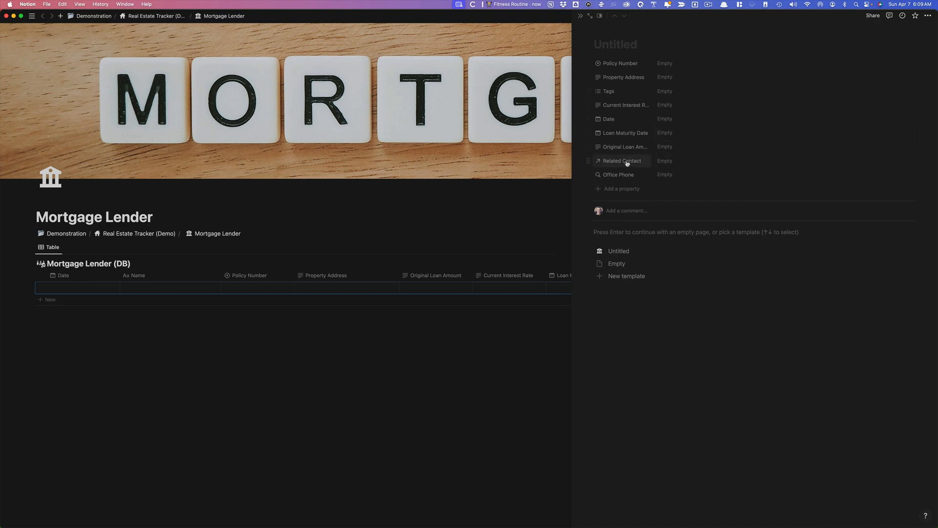
click(670, 164)
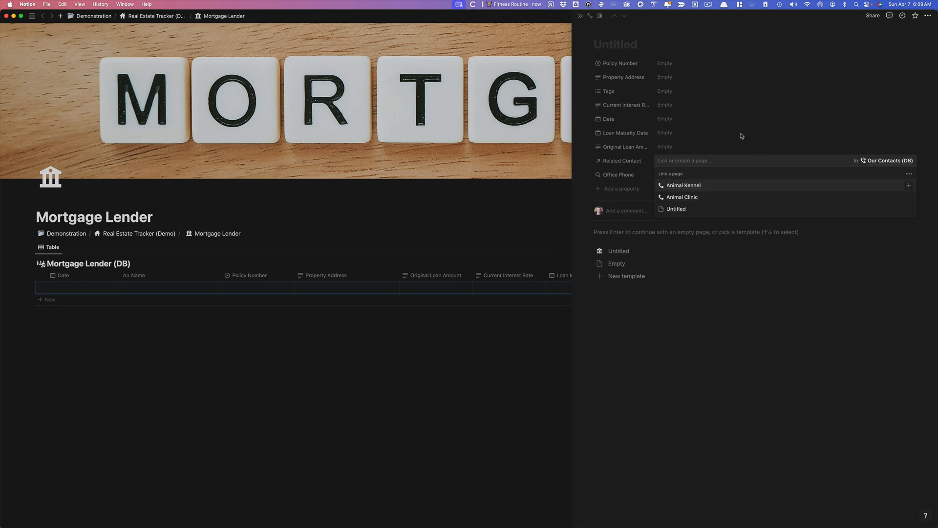
key(Escape)
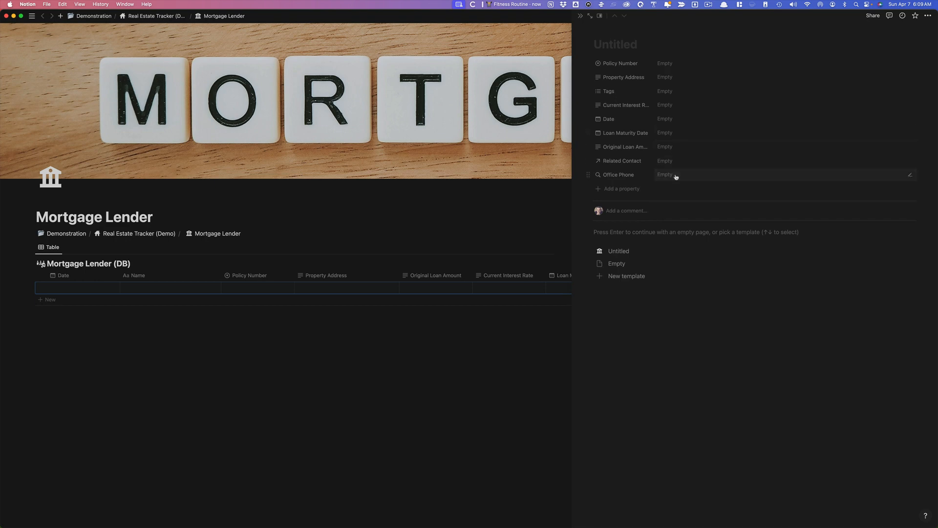
Inspect the Office Phone rollup configuration, recheck the Related Contact choices, and close the mortgage lender record
click(676, 175)
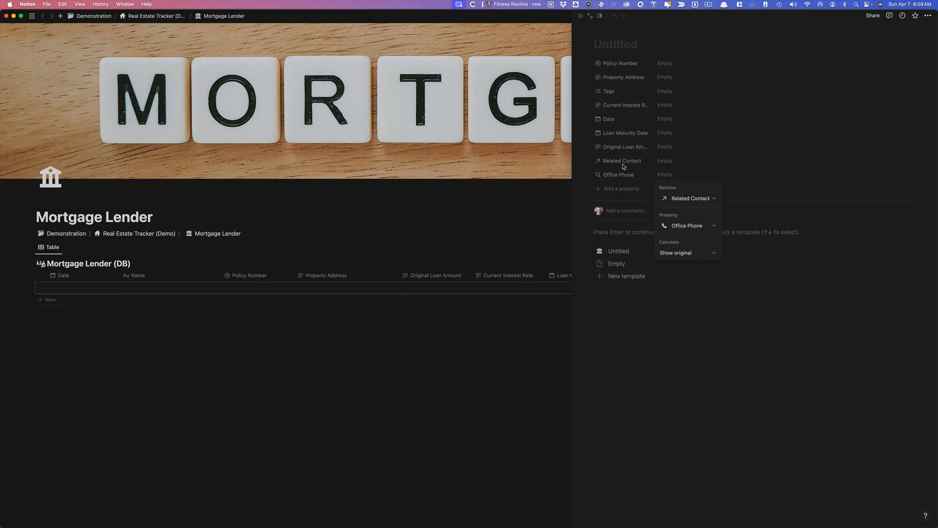
click(666, 163)
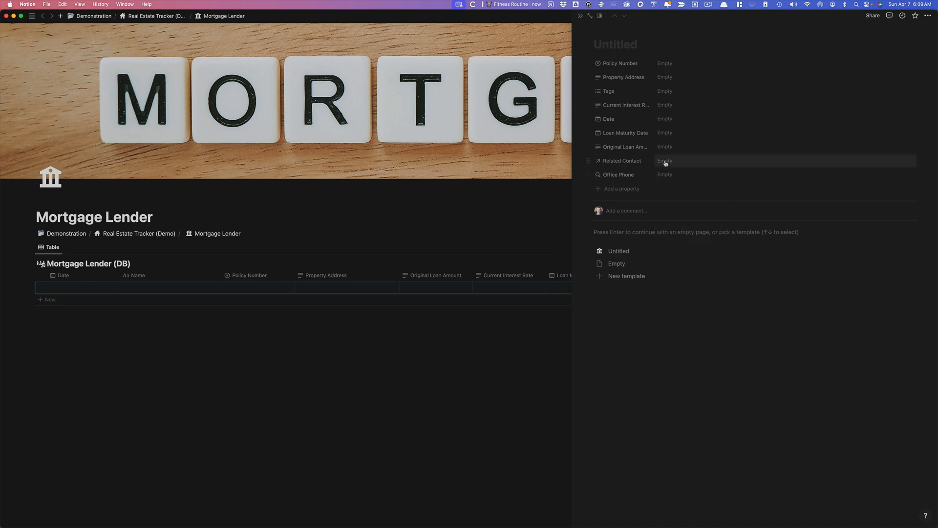
click(671, 163)
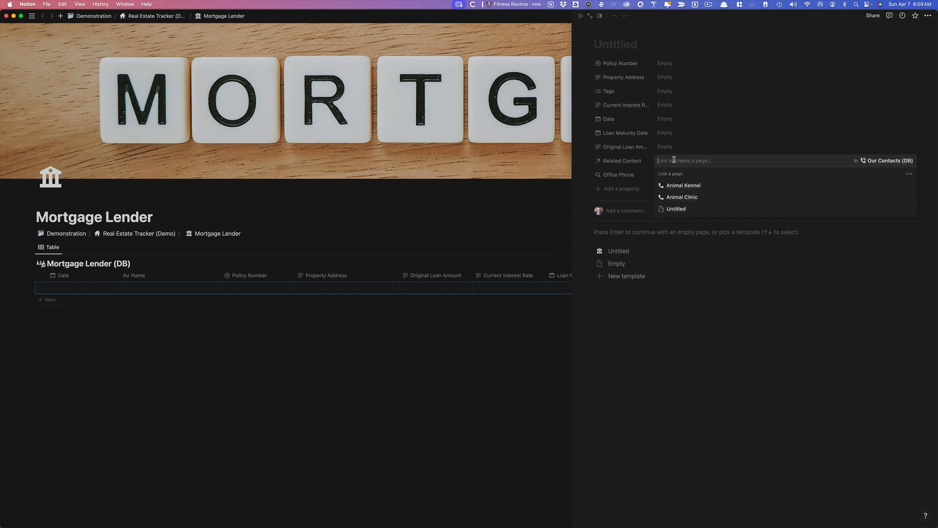
click(695, 148)
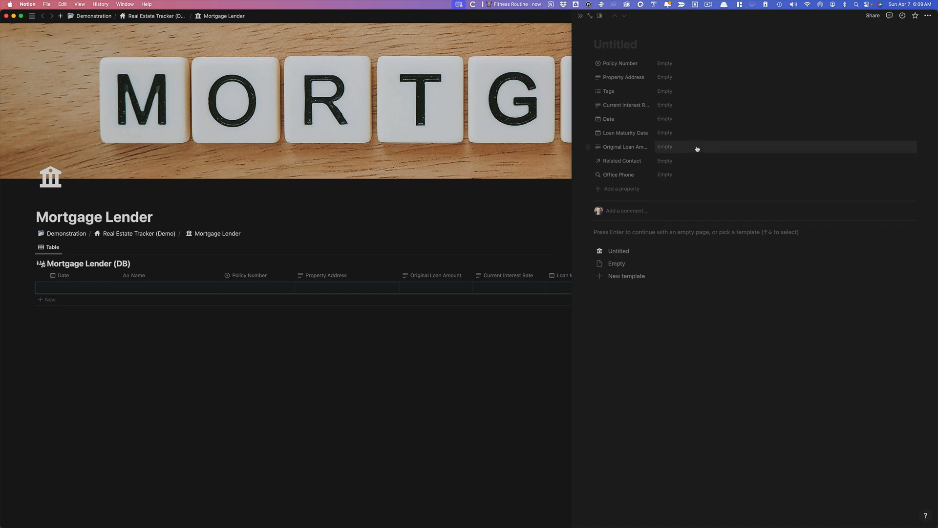
click(580, 16)
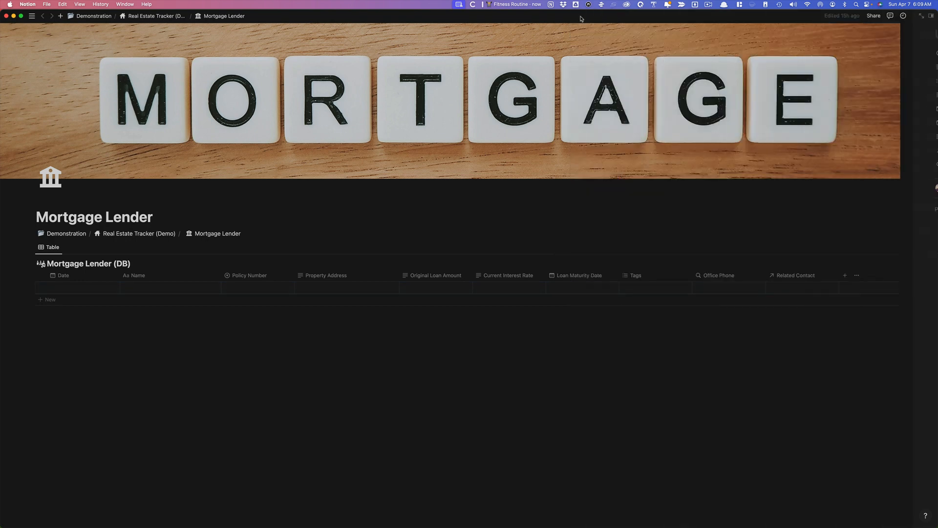
Return to the tracker page, open the Homeowners Insurance resource, and review its blank record's properties before closing it
click(130, 233)
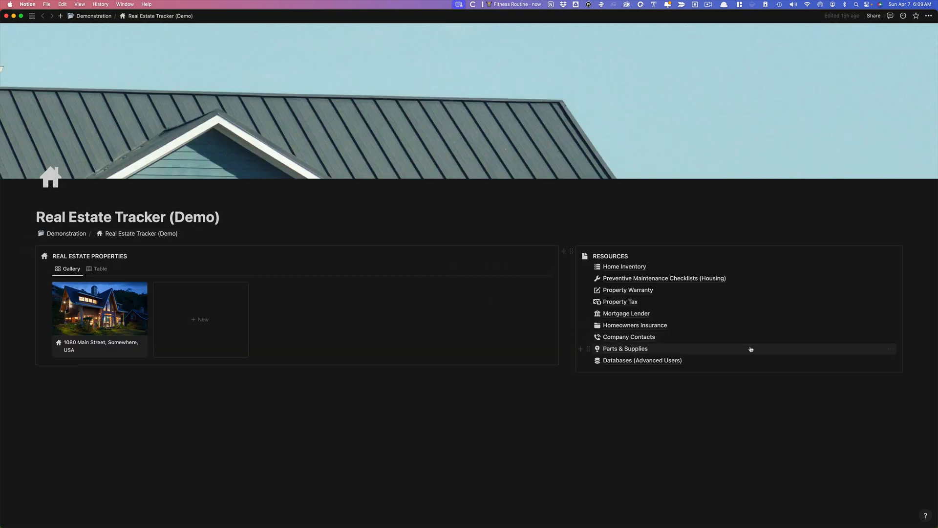
mouse_move(751, 349)
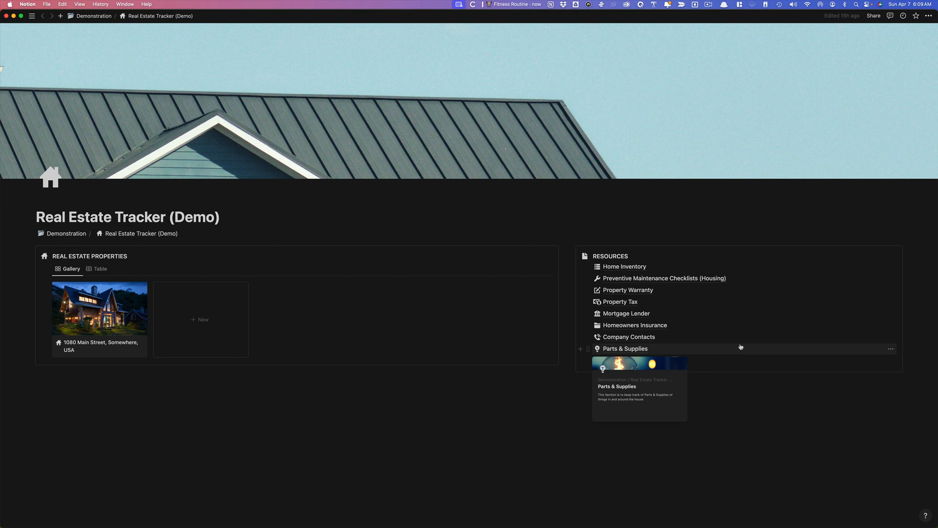
click(661, 327)
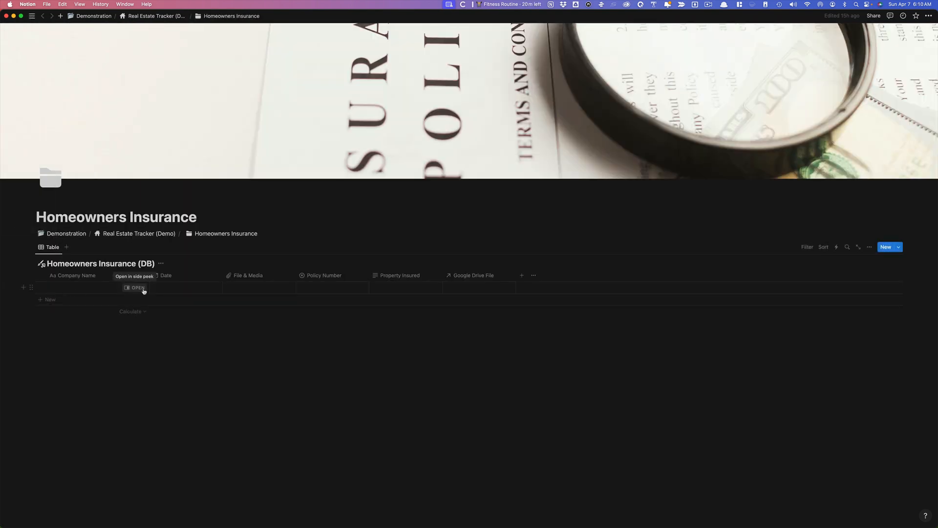
click(142, 288)
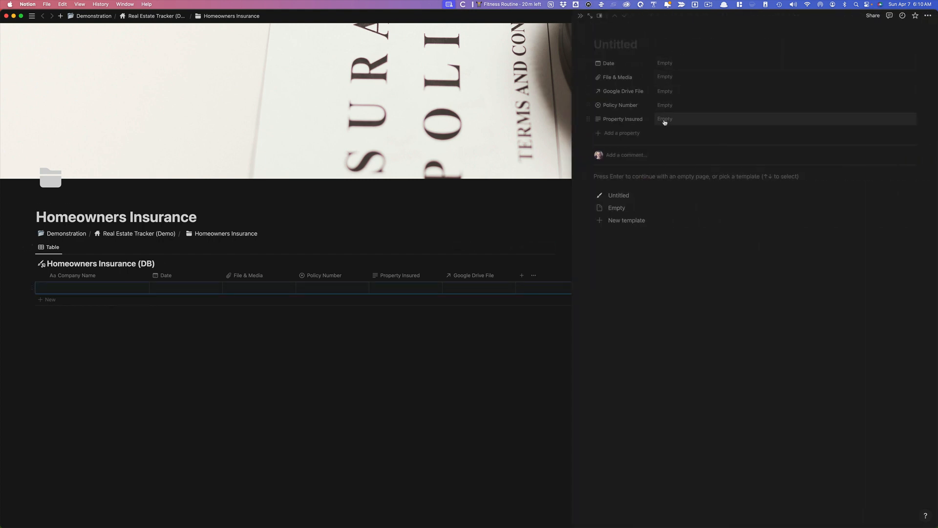
click(579, 17)
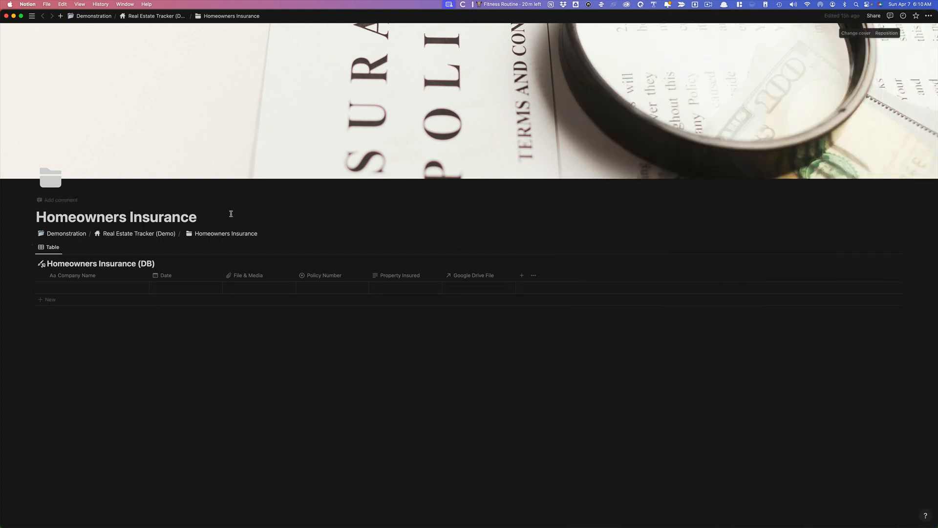
View the Company Contacts gallery from the Real Estate Tracker (Demo) resources and go back to the tracker page
click(143, 235)
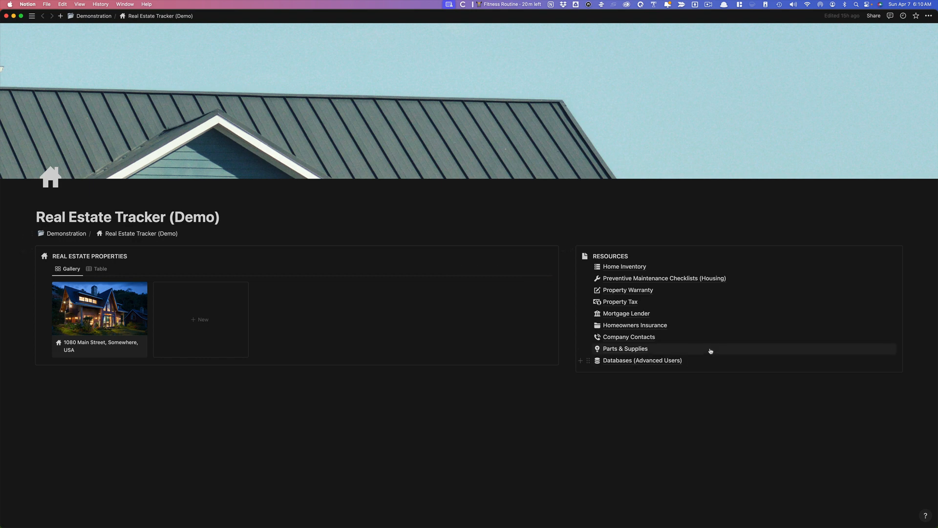
click(648, 341)
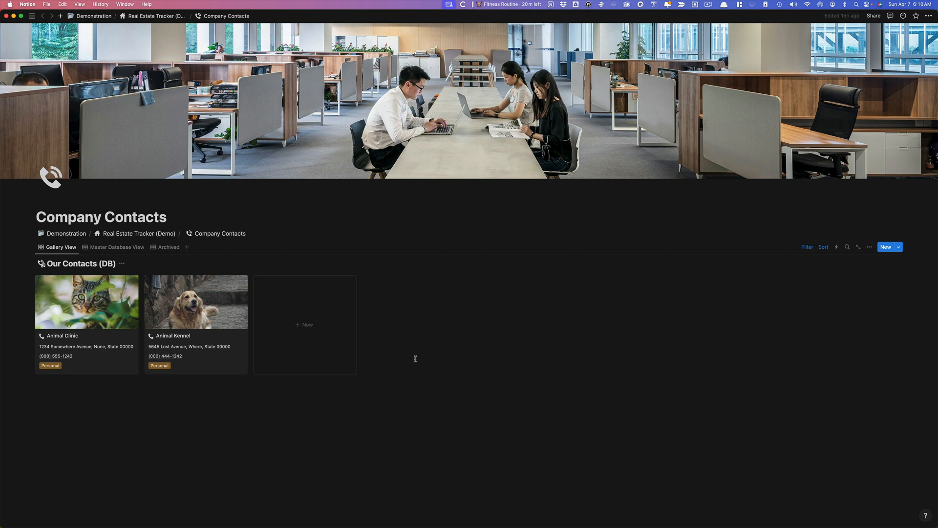
click(166, 17)
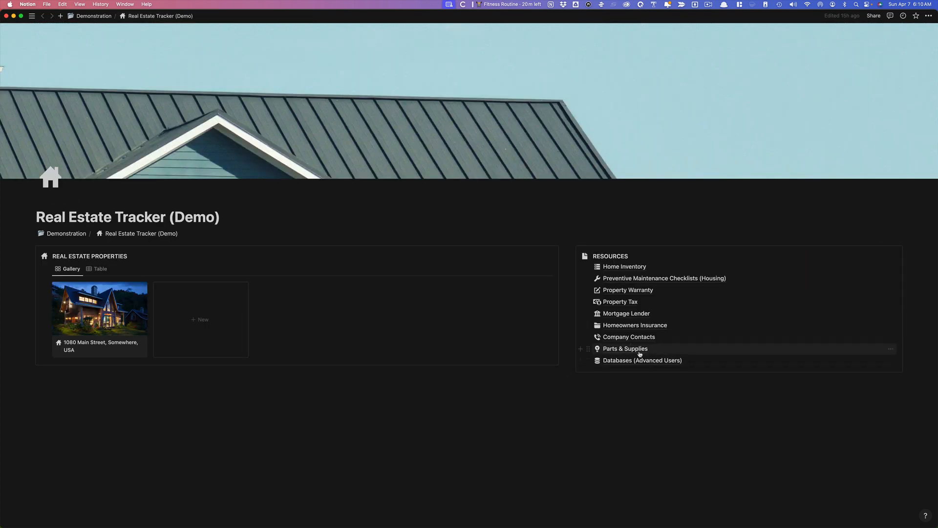
View the Parts & Supplies resource, return to the tracker page, and preview the Databases (Advanced Users) resource
mouse_move(638, 351)
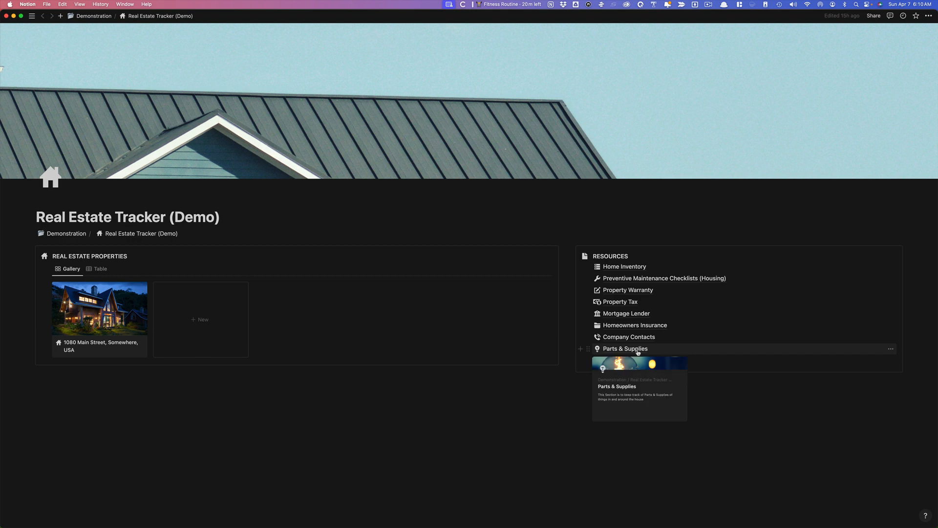
click(637, 350)
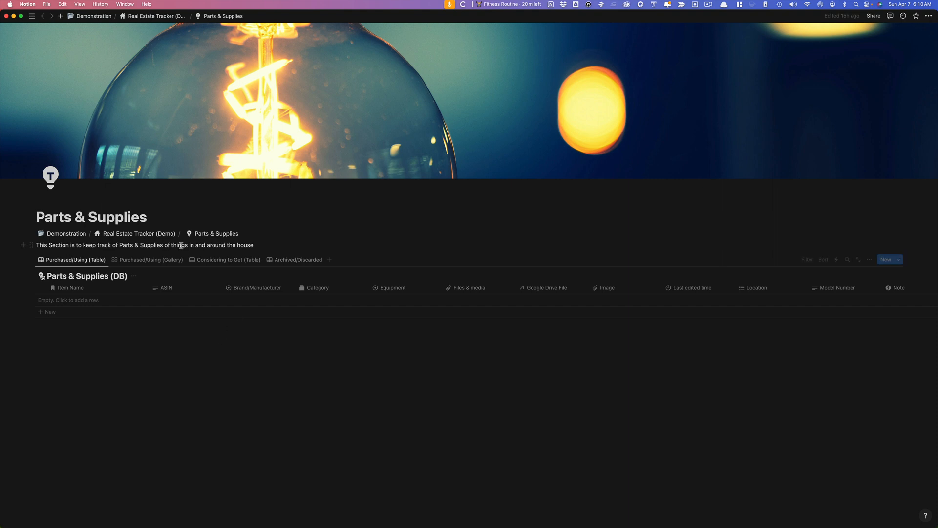
click(155, 234)
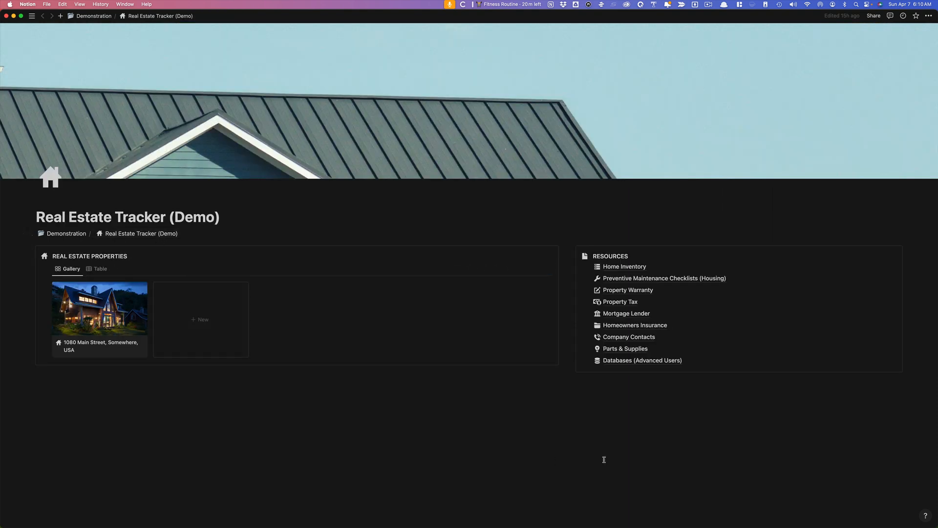
mouse_move(624, 363)
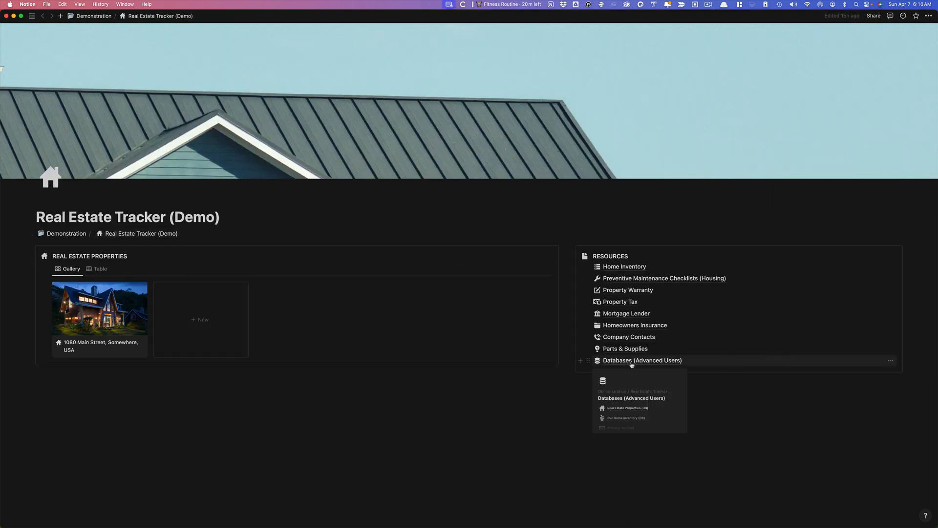